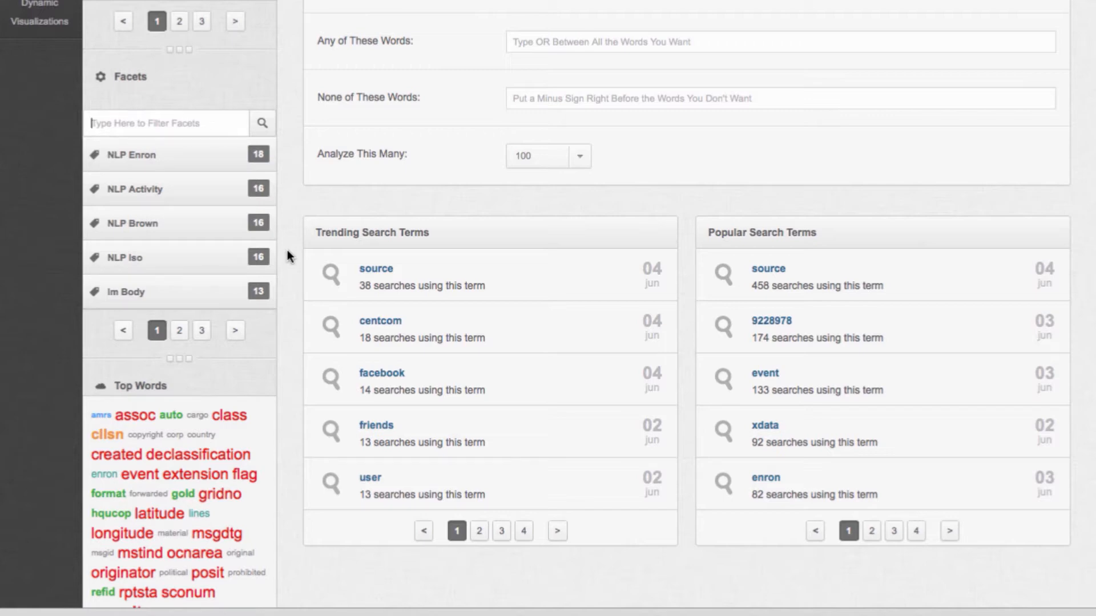
# Filter the list of facets by "facebook"
pyautogui.scroll(-1, 310, 141)
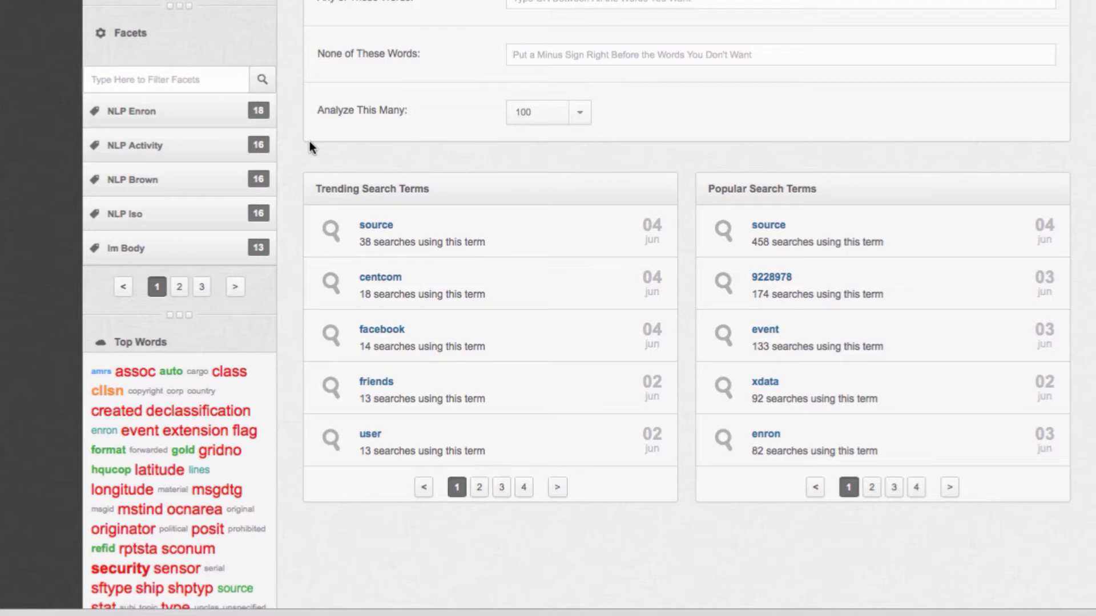
pyautogui.write('facebook')
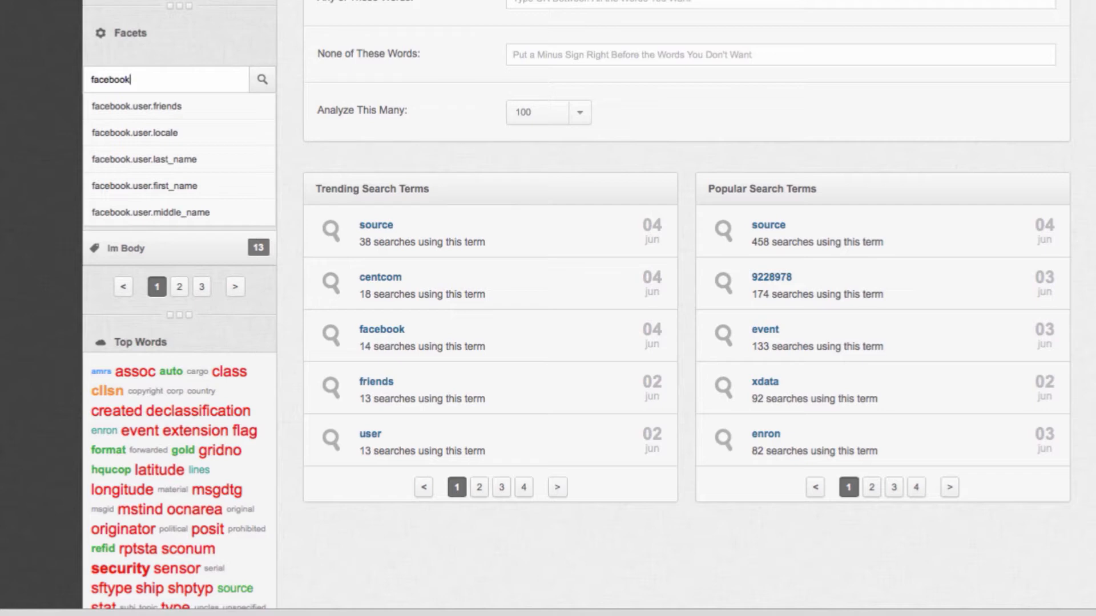
pyautogui.press('Return')
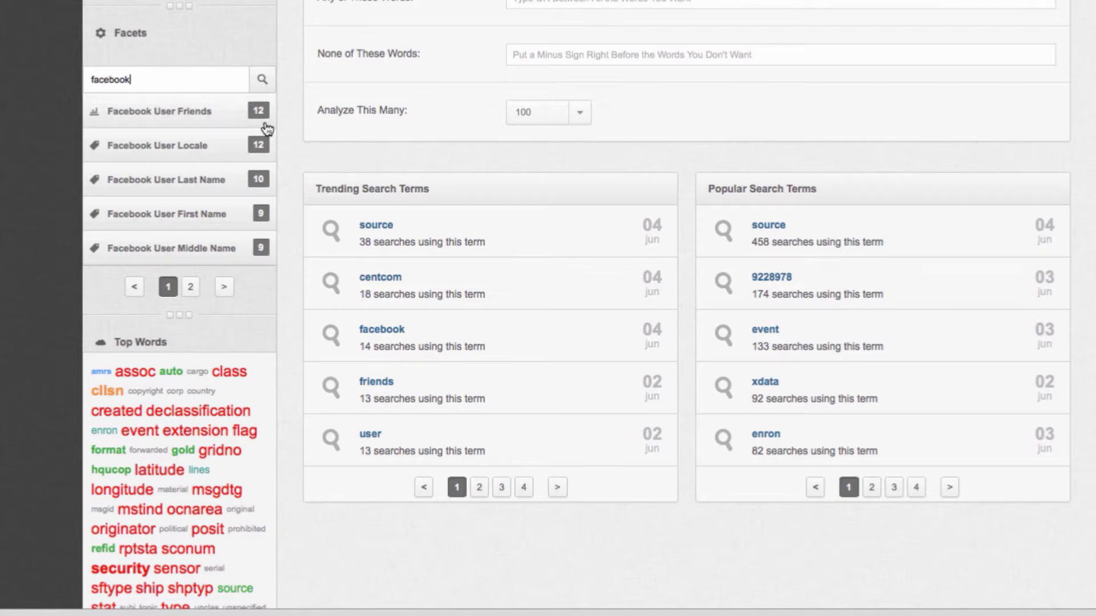
# Expand the Facebook User Friends facet, view its values including the next 5 facets, and collapse it again
pyautogui.click(236, 119)
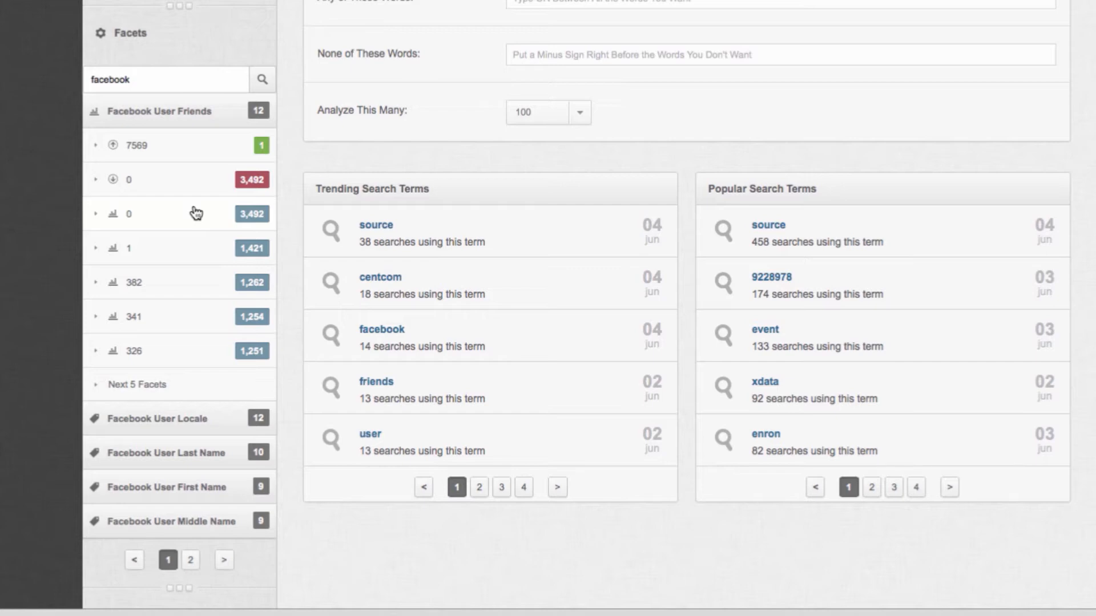
pyautogui.click(157, 389)
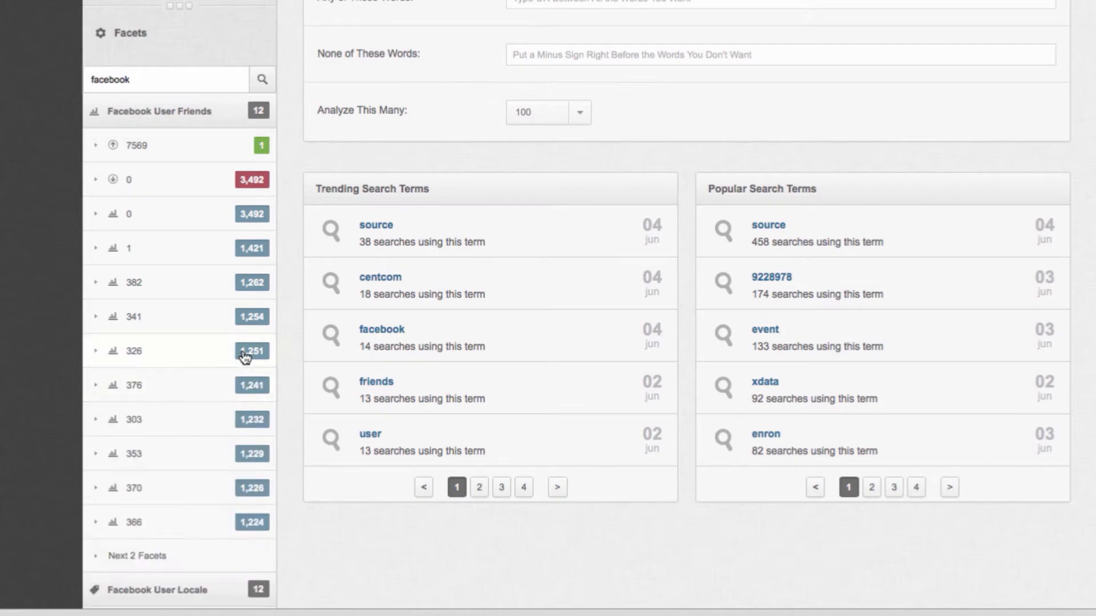
pyautogui.scroll(-1, 313, 352)
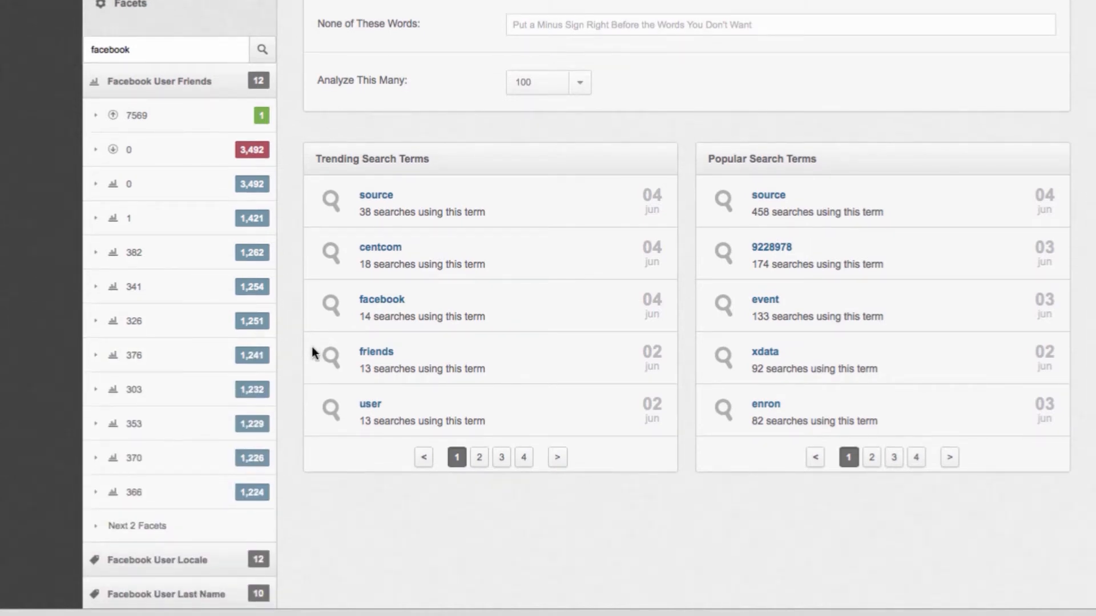
pyautogui.click(186, 83)
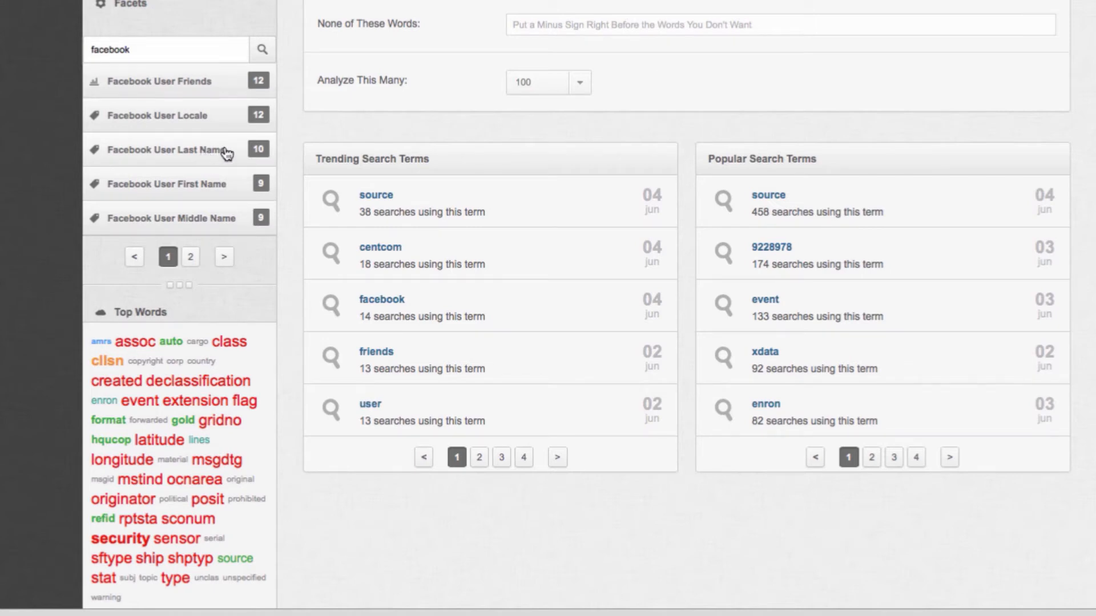
# Examine the values of the Facebook User Last Name and First Name facets and the second page of Facebook facets
pyautogui.click(226, 152)
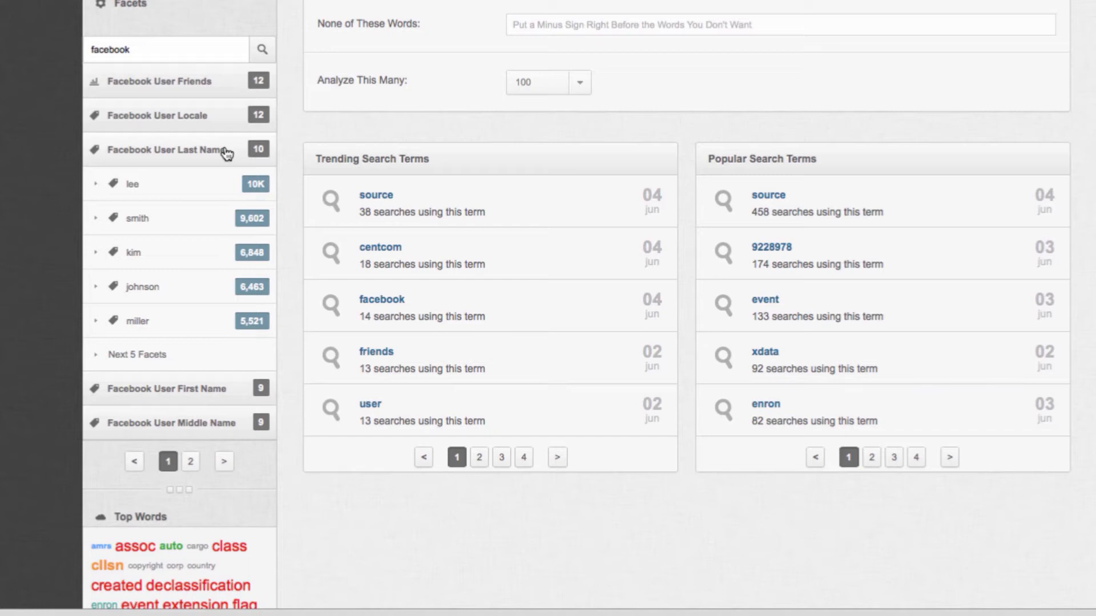
pyautogui.click(158, 357)
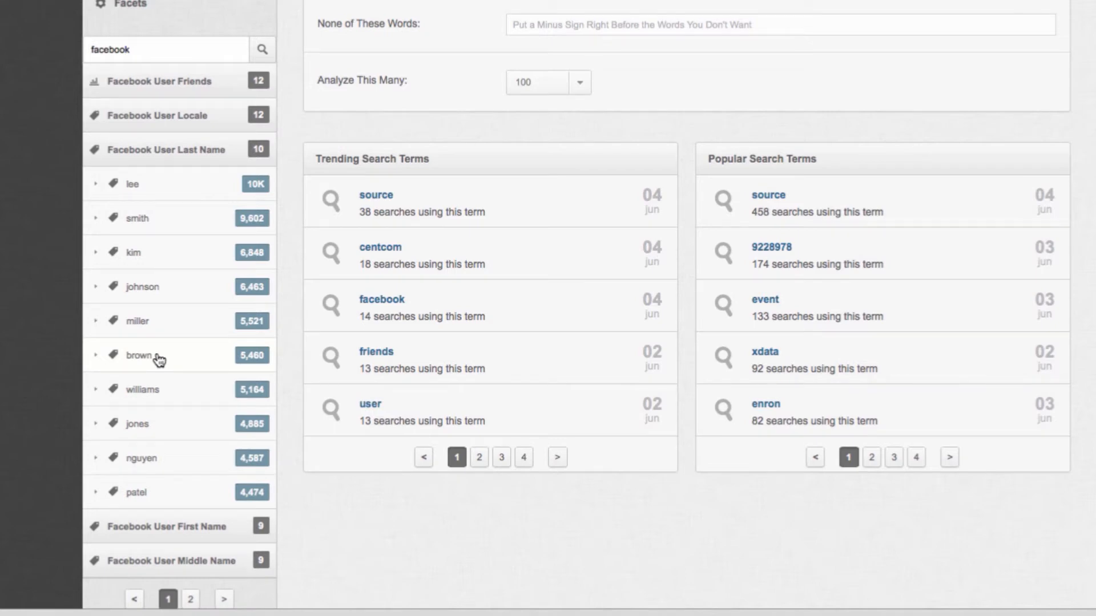
pyautogui.click(189, 153)
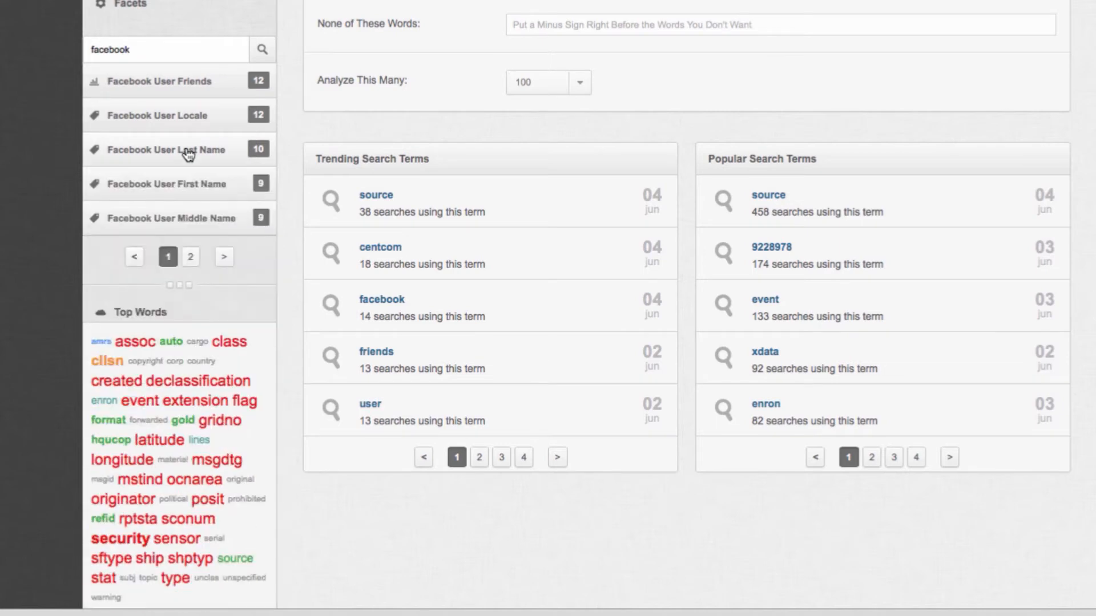
pyautogui.click(187, 187)
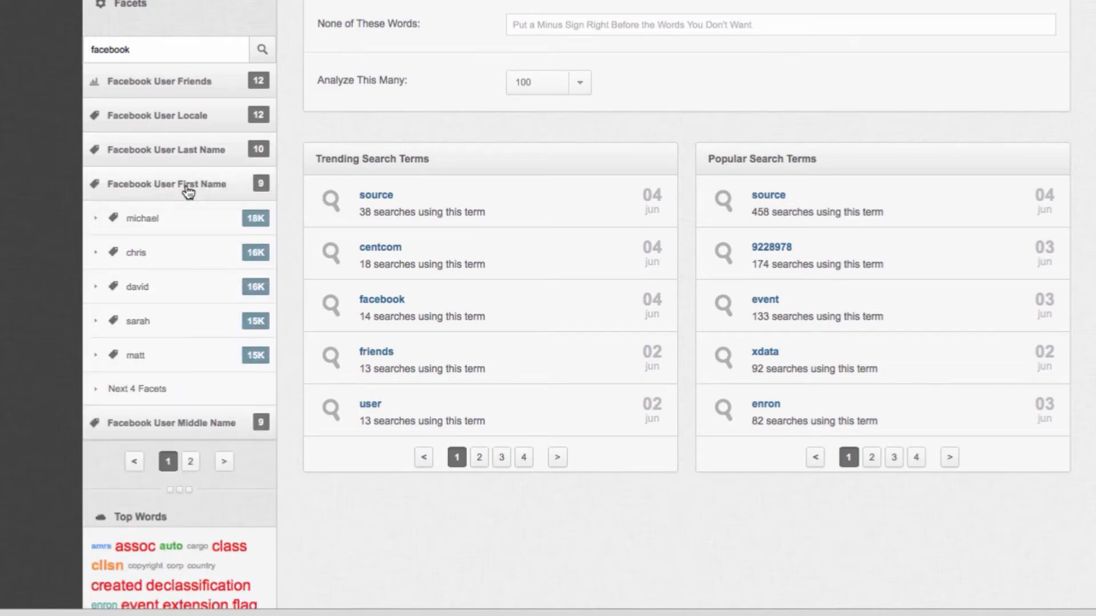
pyautogui.click(188, 188)
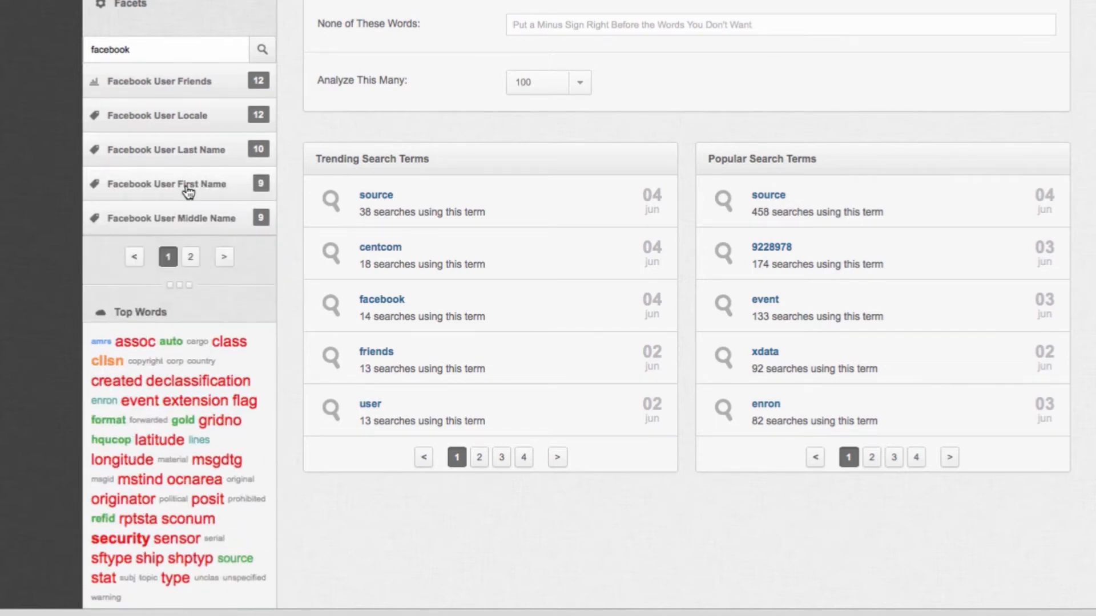
pyautogui.click(190, 258)
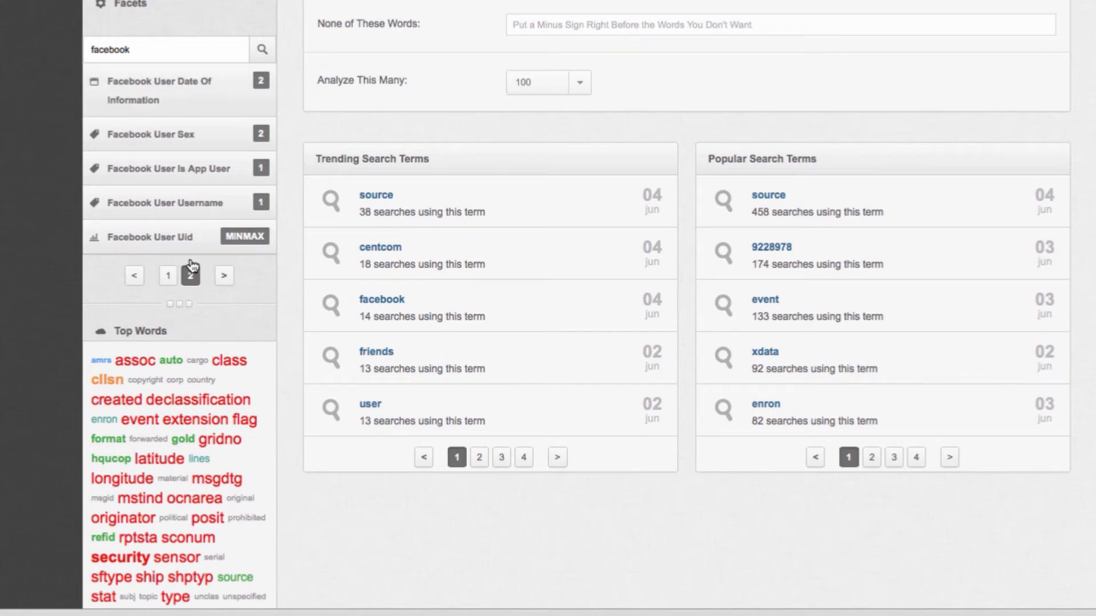
pyautogui.click(175, 277)
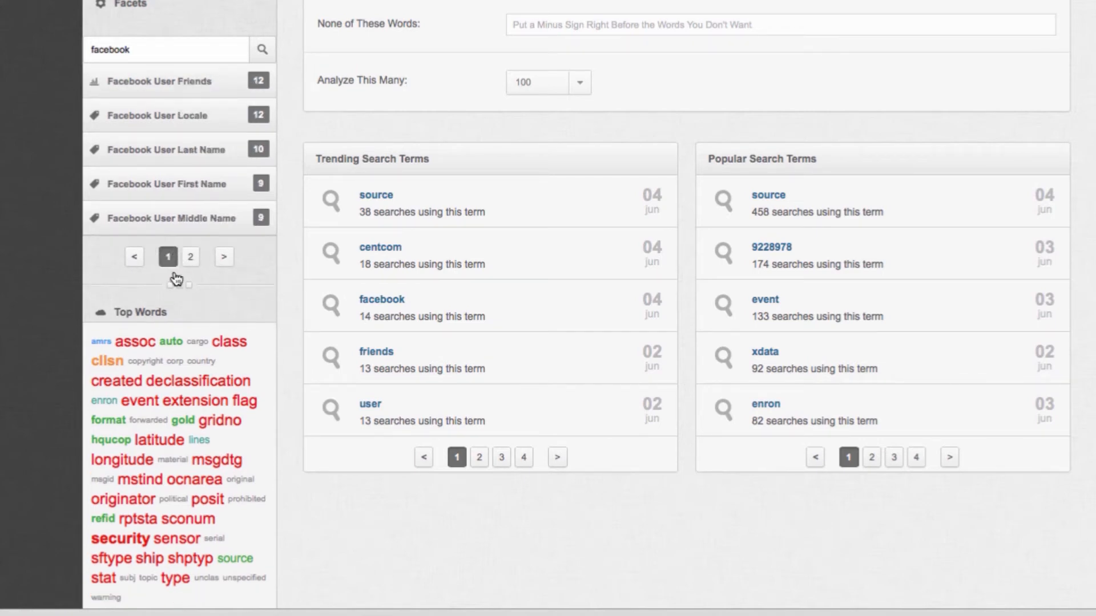
# Add the Facebook User Friends value 382 as a search filter and run the search
pyautogui.click(211, 92)
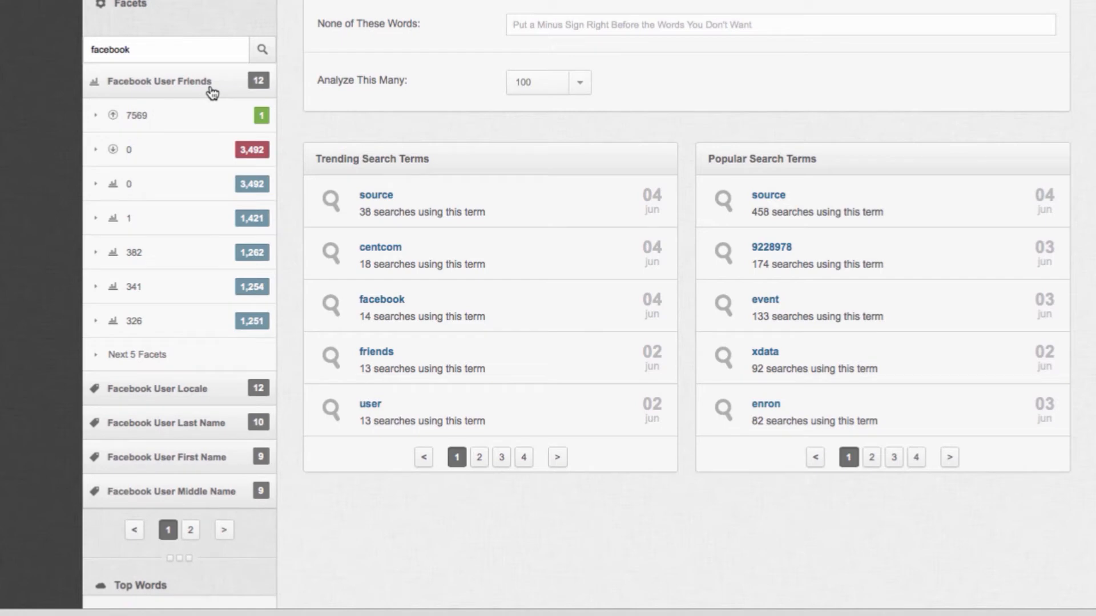
pyautogui.click(155, 258)
pyautogui.scroll(10, 315, 149)
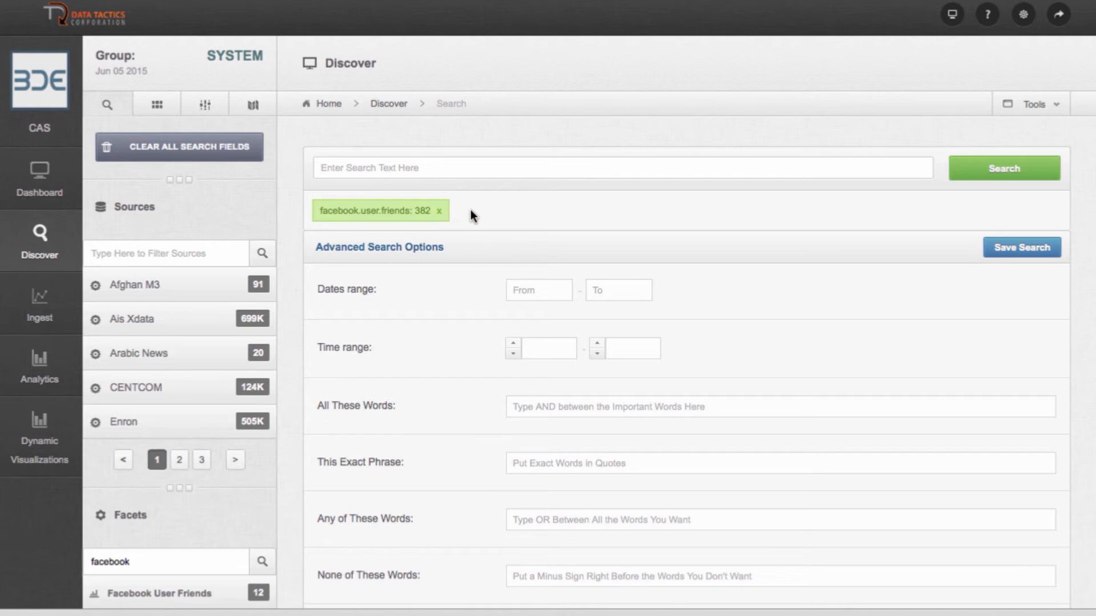
pyautogui.click(969, 161)
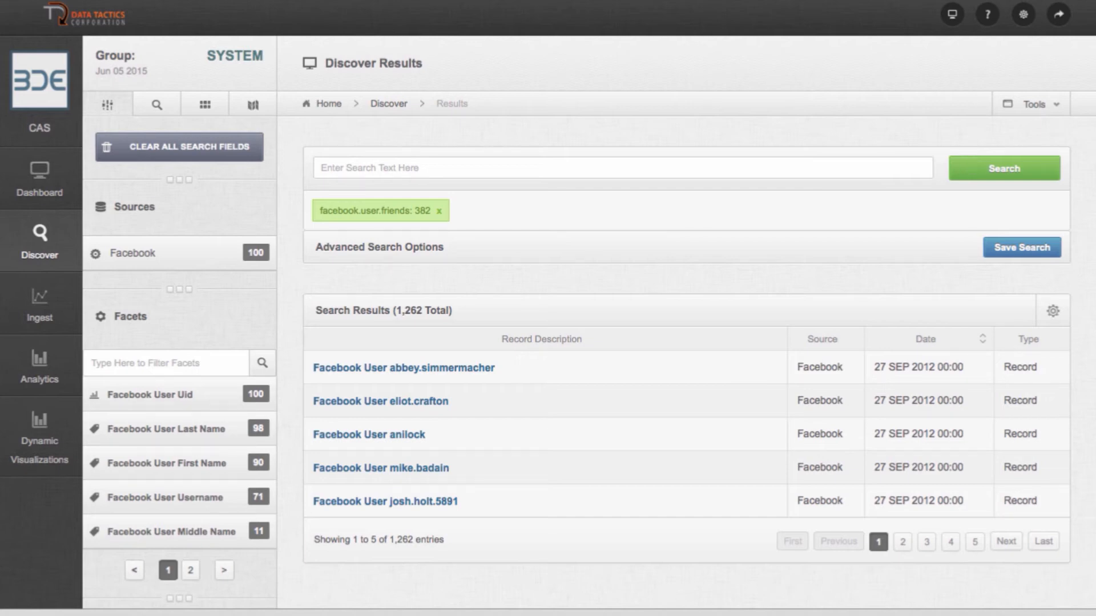
# Expand all attributes of the Facebook User model under Model-Based Queries and open the numeric query for Friends
pyautogui.click(156, 107)
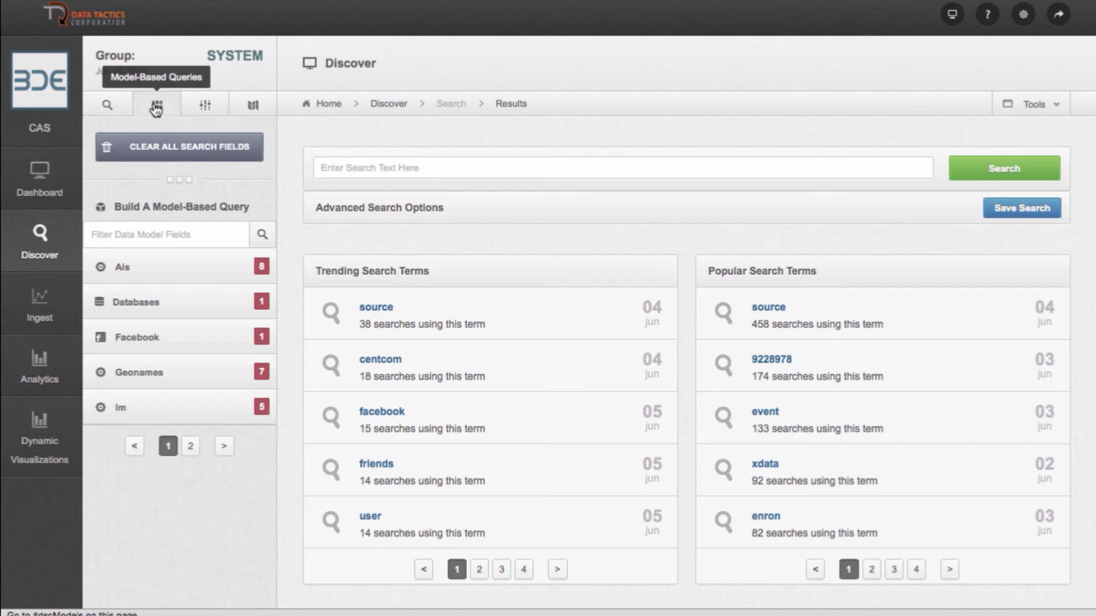
pyautogui.click(209, 350)
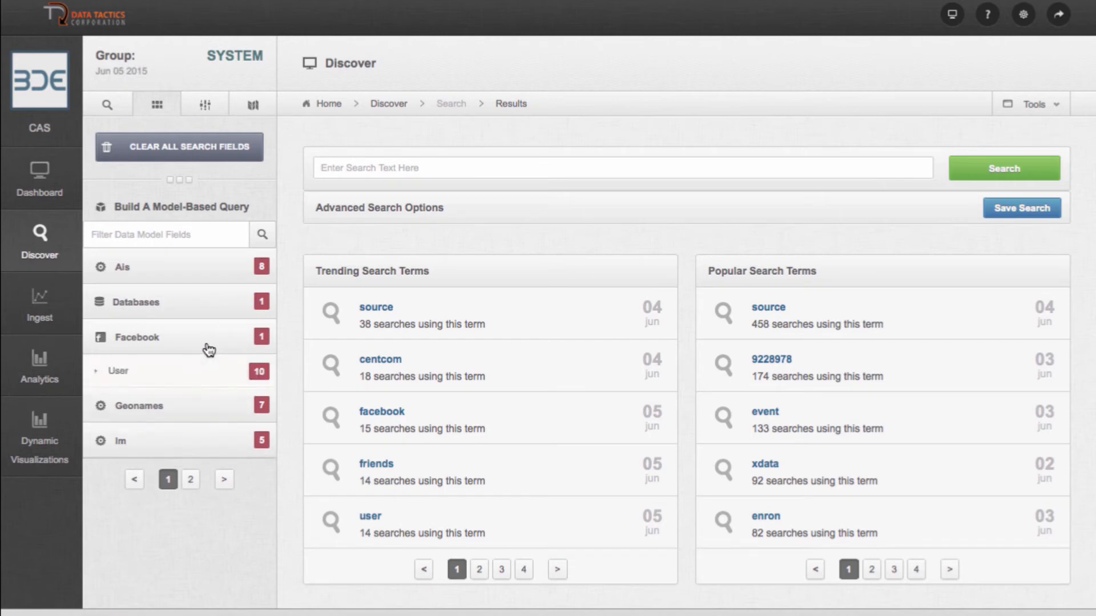
pyautogui.scroll(-1, 303, 308)
pyautogui.scroll(1, 303, 309)
pyautogui.click(214, 377)
pyautogui.scroll(-2, 308, 347)
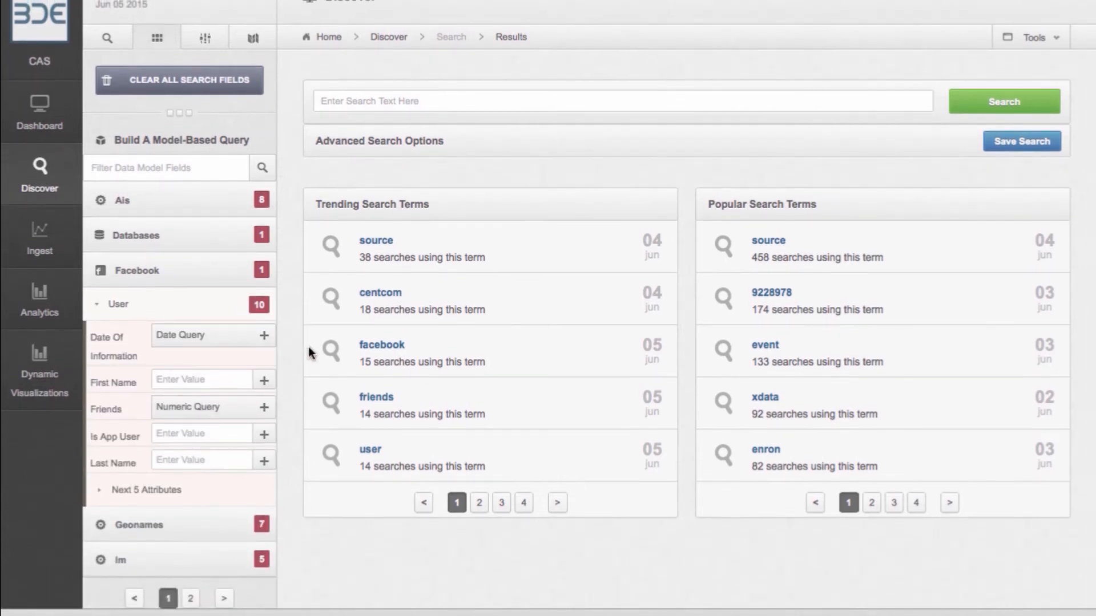
pyautogui.click(150, 492)
pyautogui.scroll(-3, 292, 399)
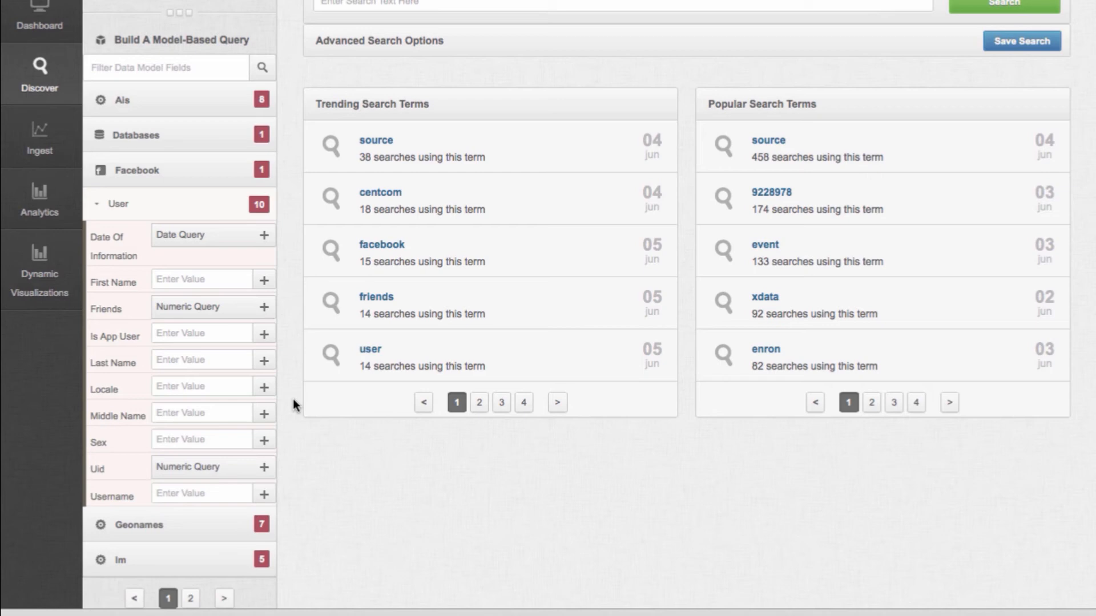
pyautogui.click(206, 308)
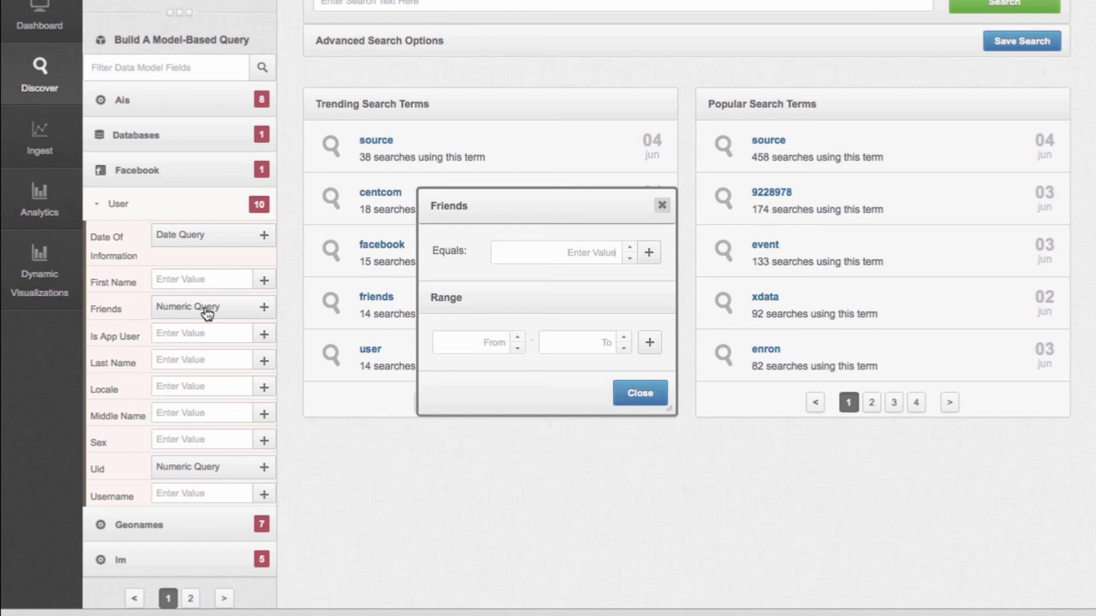
pyautogui.click(572, 255)
pyautogui.write('382')
pyautogui.press('BackSpace')
pyautogui.press('BackSpace')
pyautogui.press('BackSpace')
# Add a Friends range filter from 453 to 492 to the query and close the numeric query dialog
pyautogui.write('453')
pyautogui.click(573, 340)
pyautogui.write('492')
pyautogui.click(650, 343)
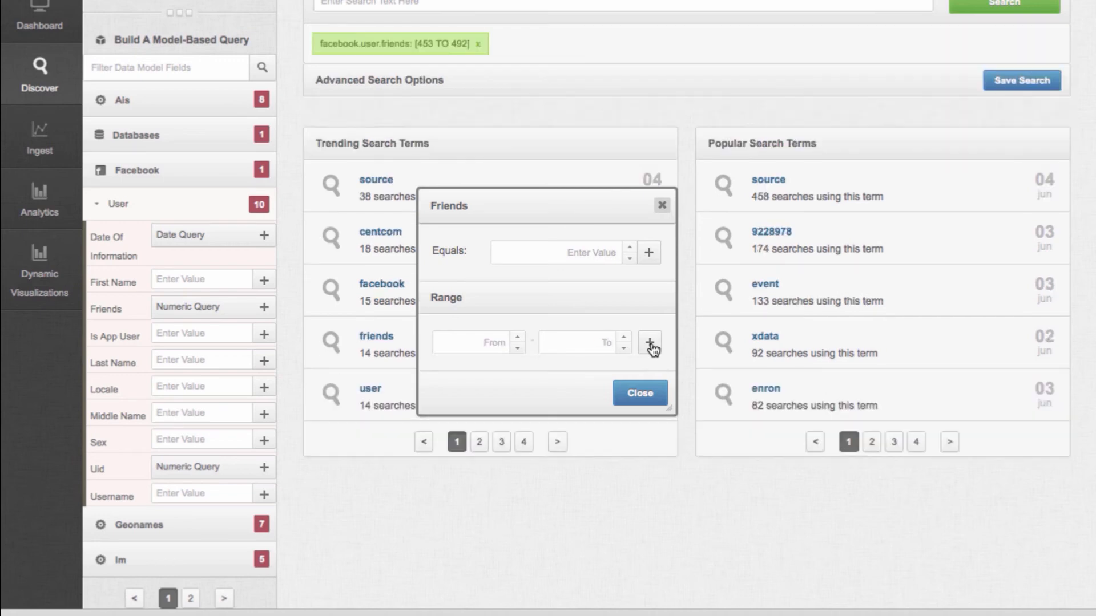
pyautogui.click(640, 392)
pyautogui.scroll(3, 602, 200)
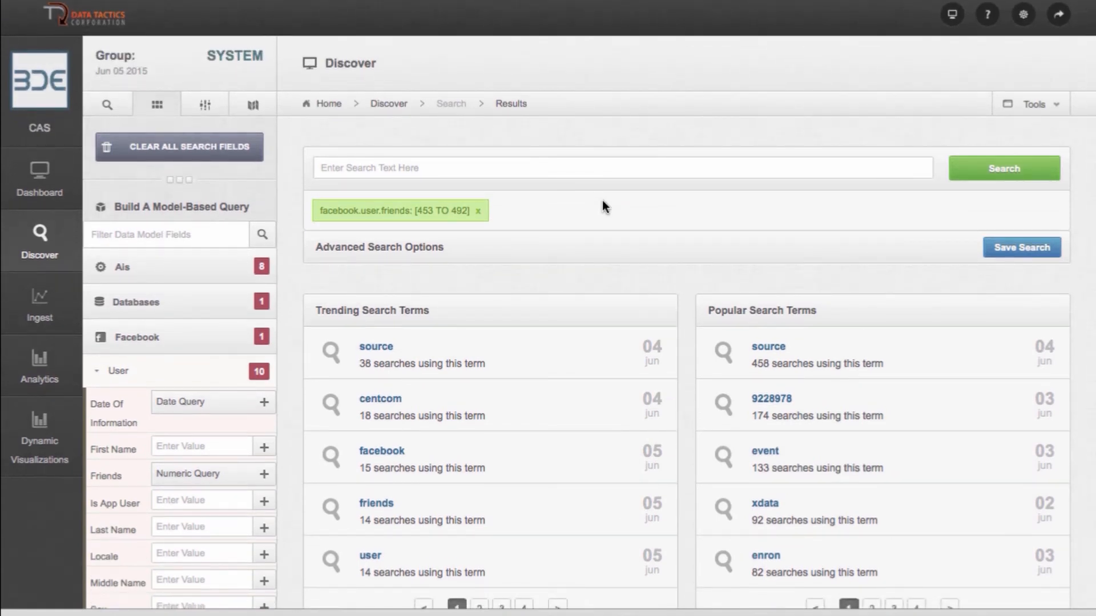
# Run the search for the friends range, view the first resulting Facebook record, and close it
pyautogui.click(1004, 175)
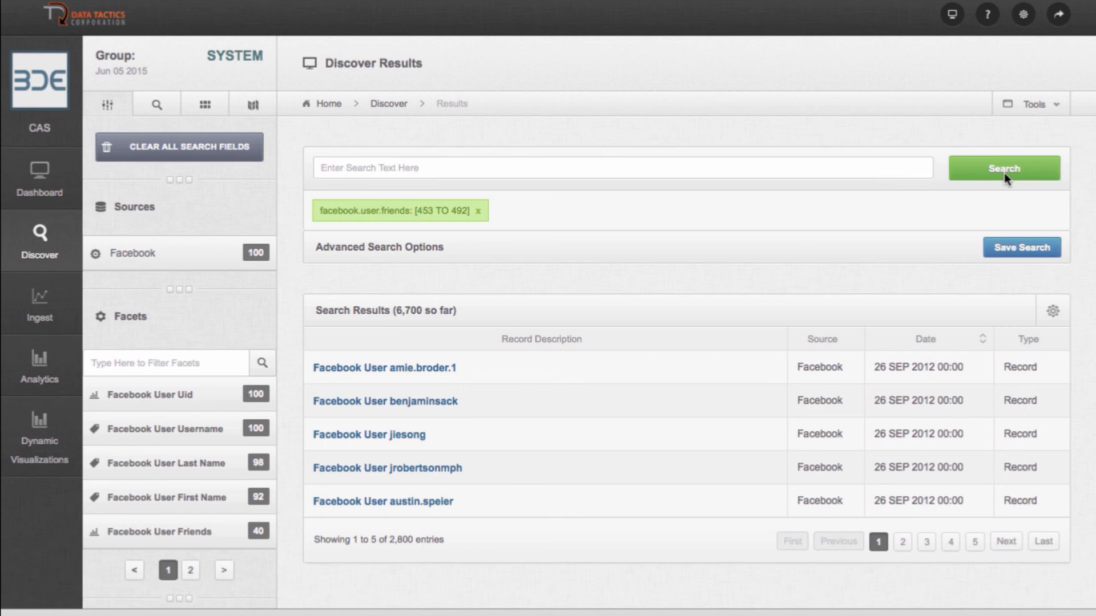
pyautogui.click(434, 371)
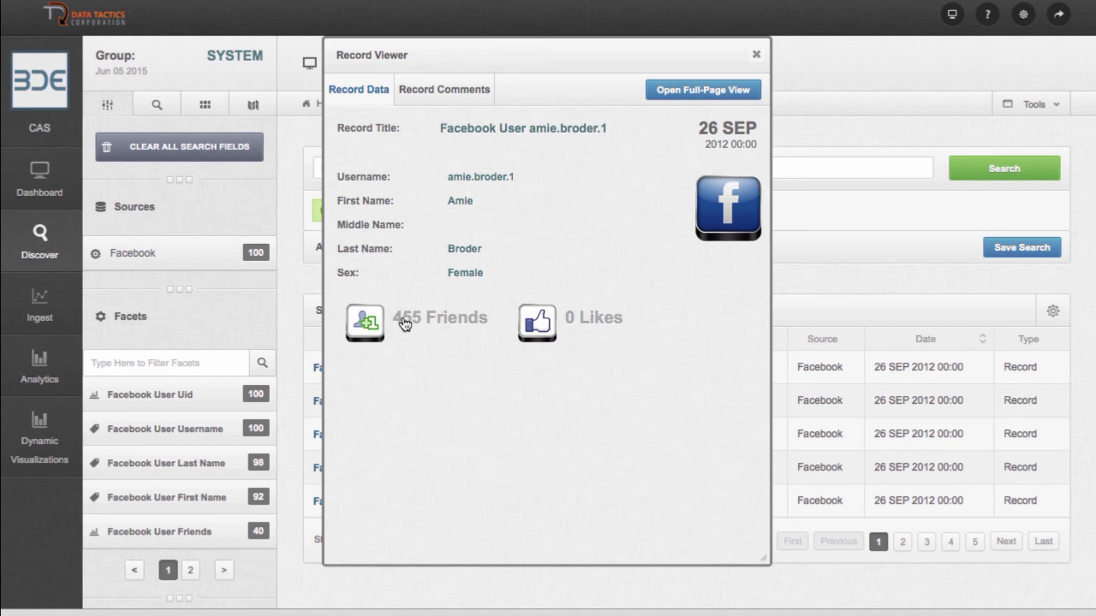
pyautogui.click(758, 58)
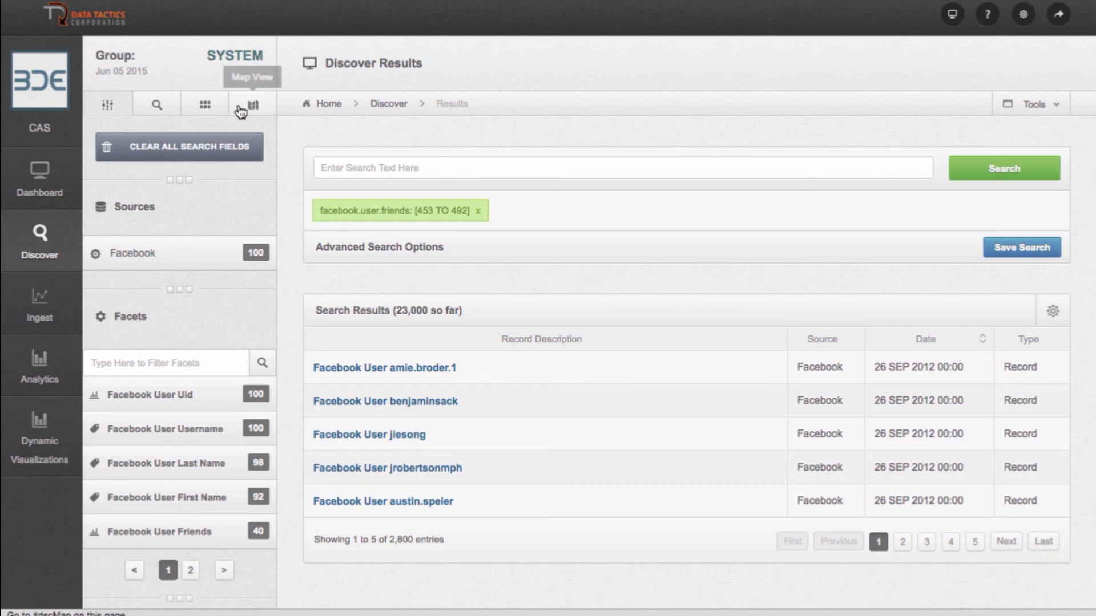
# Switch to the global facets and filter them by "facebook"
pyautogui.click(156, 108)
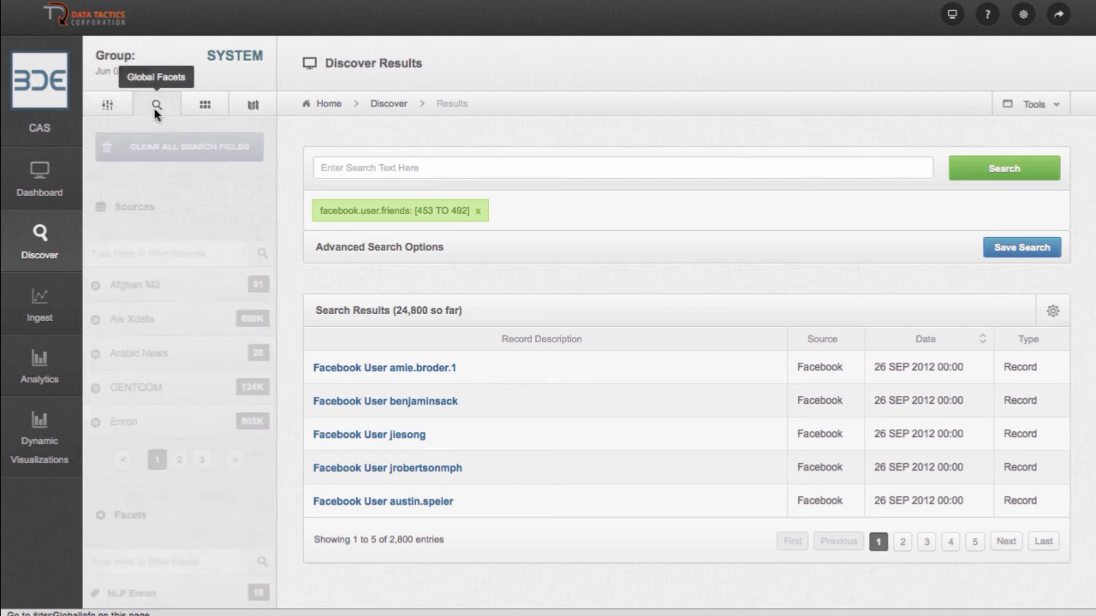
pyautogui.scroll(-10, 271, 273)
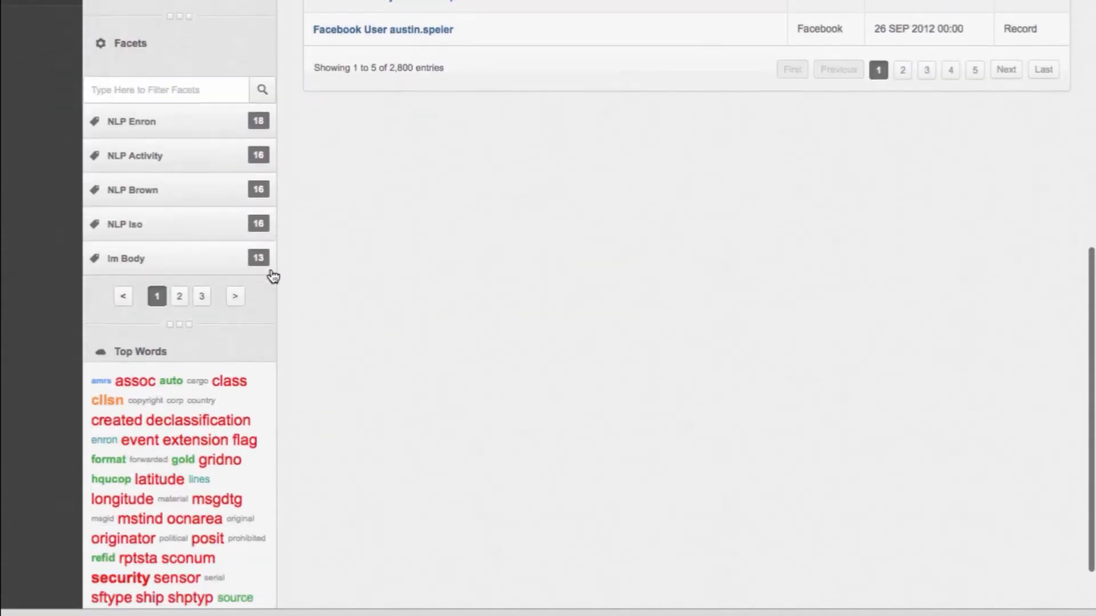
pyautogui.click(163, 85)
pyautogui.write('facebo')
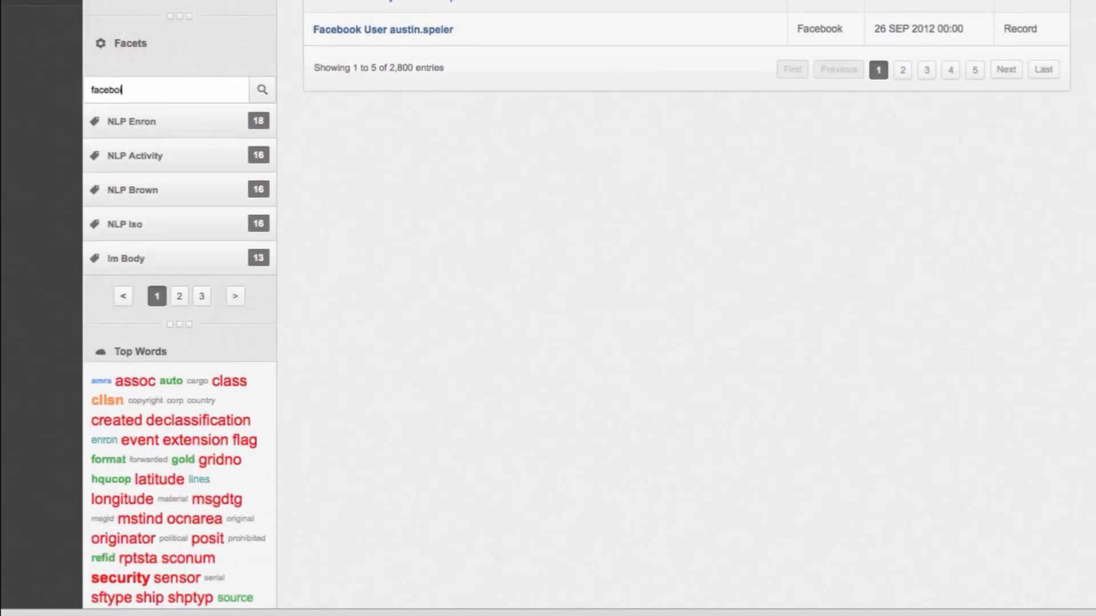
pyautogui.write('ok')
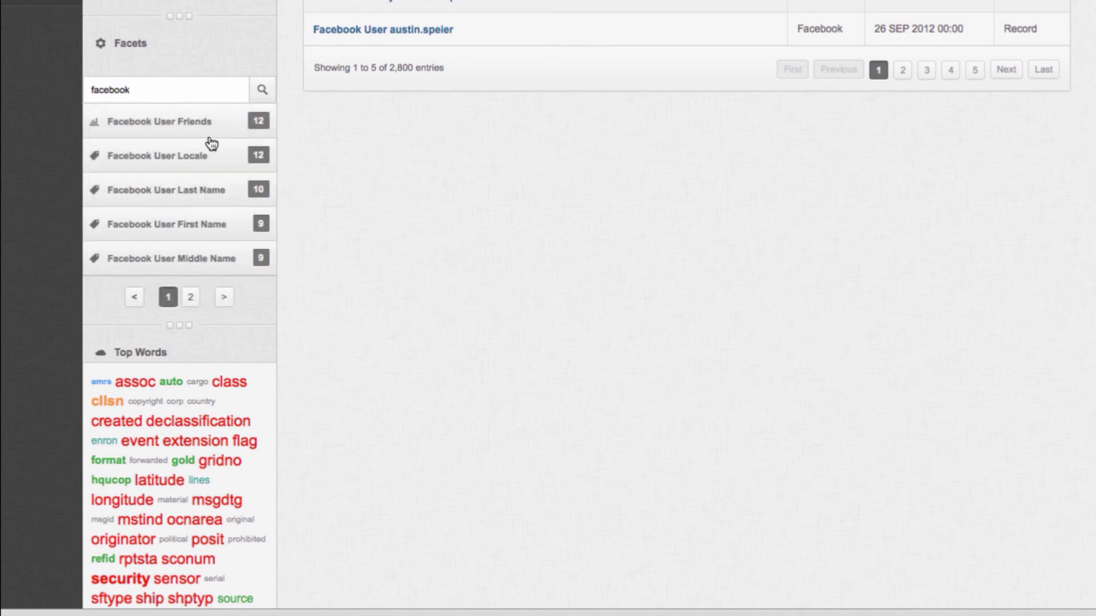
# Add the first listed value of the Facebook User Last Name facet as a second search filter
pyautogui.click(192, 197)
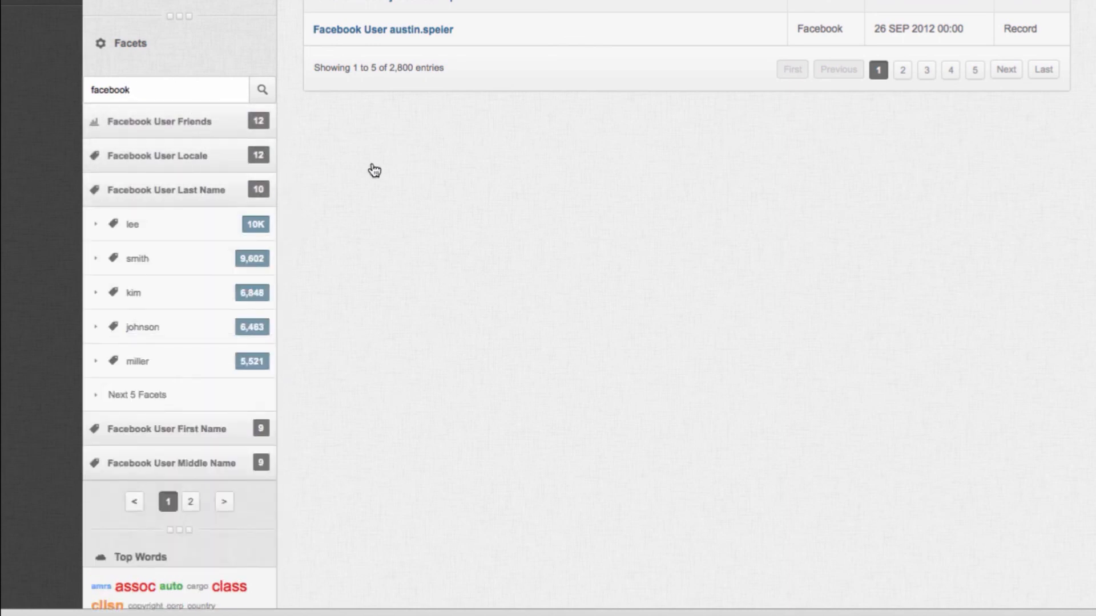
pyautogui.click(218, 220)
pyautogui.scroll(9, 377, 163)
pyautogui.scroll(-1, 378, 161)
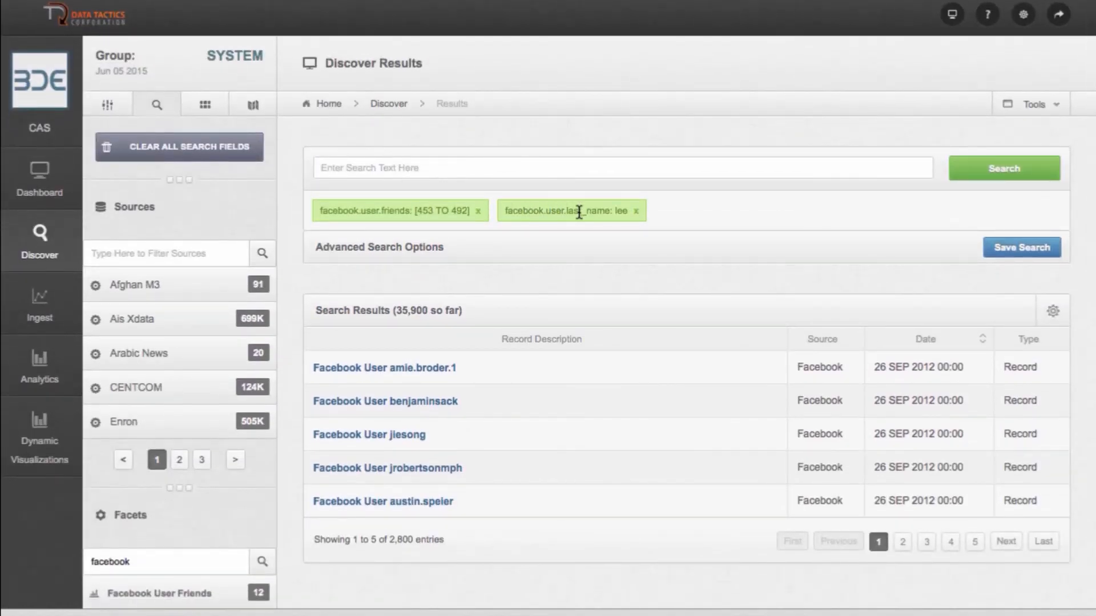
# Run the search with both the friends range and last name filters and open the first resulting record
pyautogui.click(994, 178)
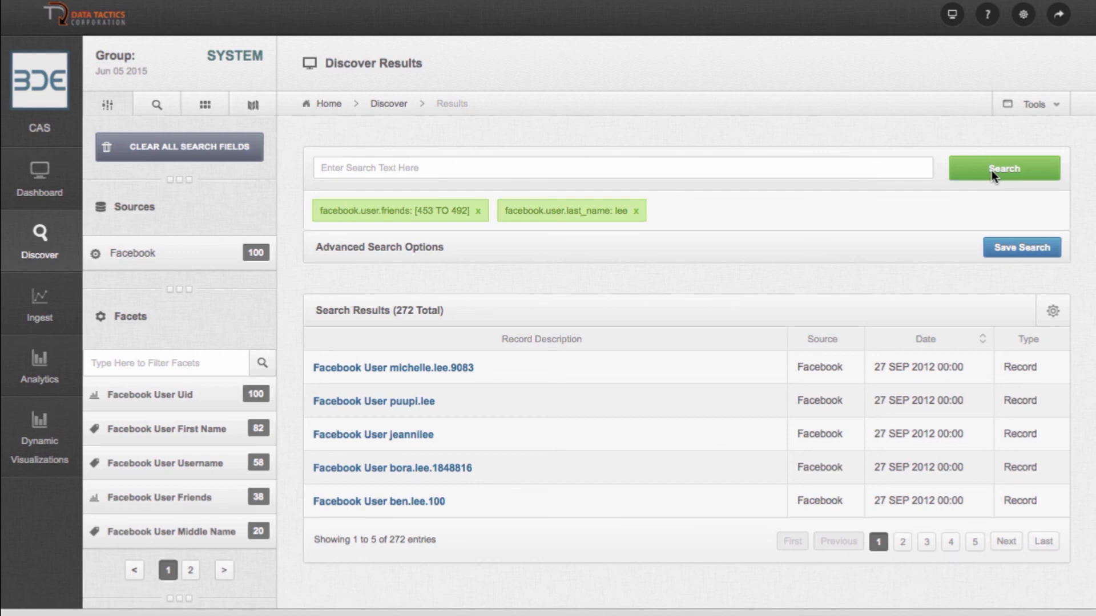
pyautogui.click(436, 372)
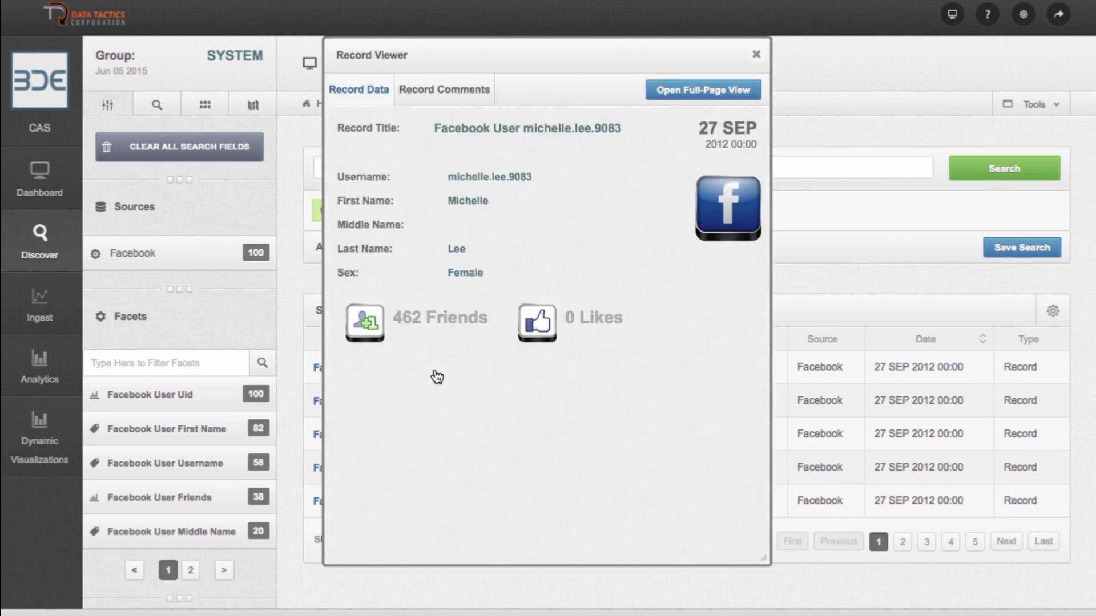